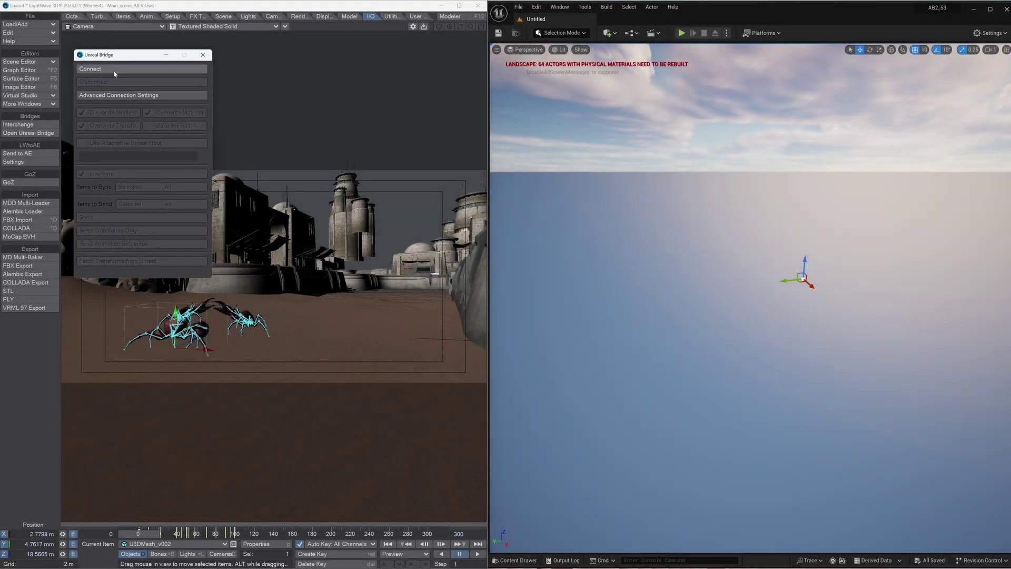
Connect LightWave to Unreal with Live Sync and send the crab rigs into the Unreal level.
click(114, 71)
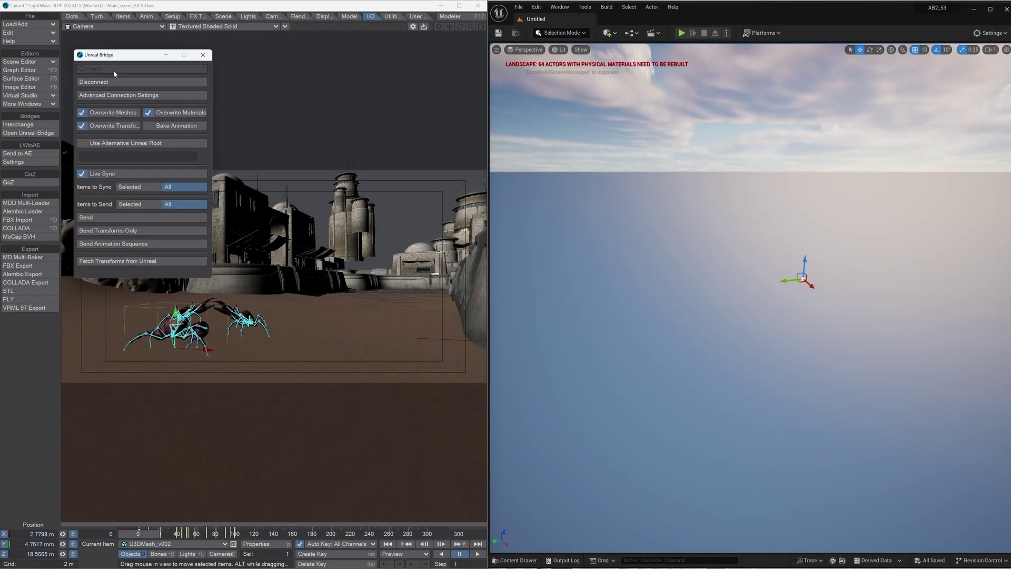
click(108, 218)
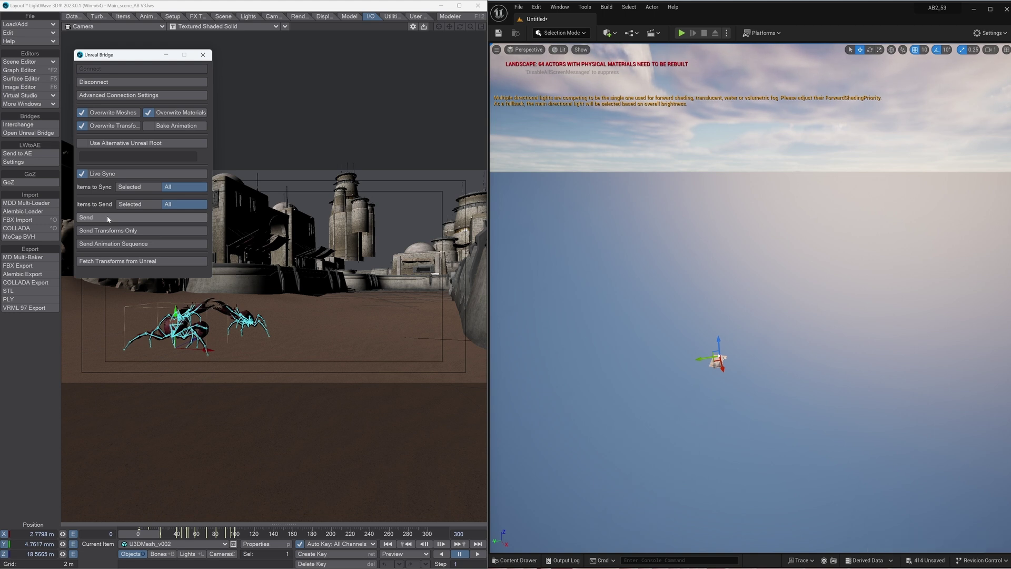
View through the synced camera in Unreal, advance to frame 154, and lower the building group.
click(528, 50)
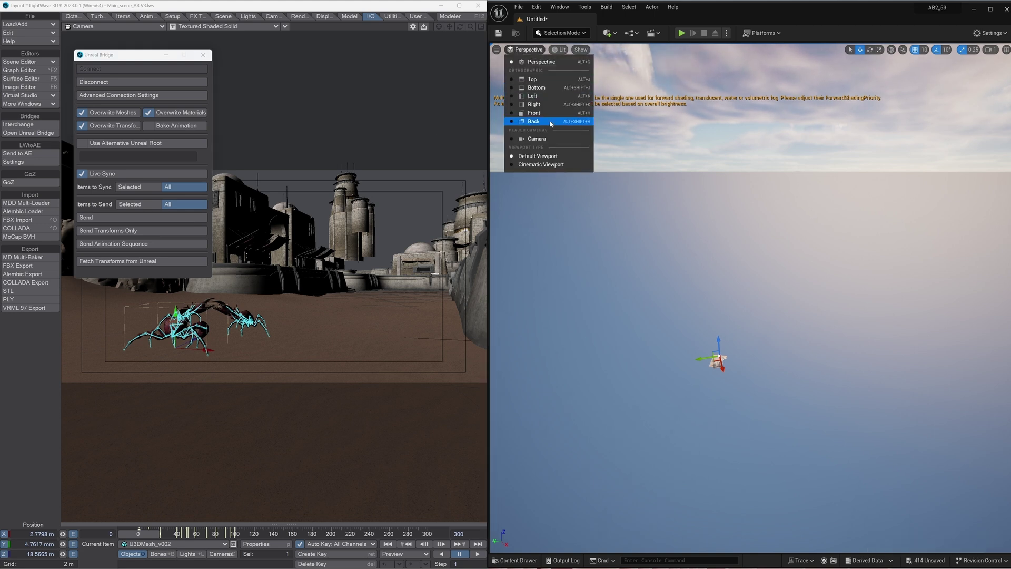
click(544, 136)
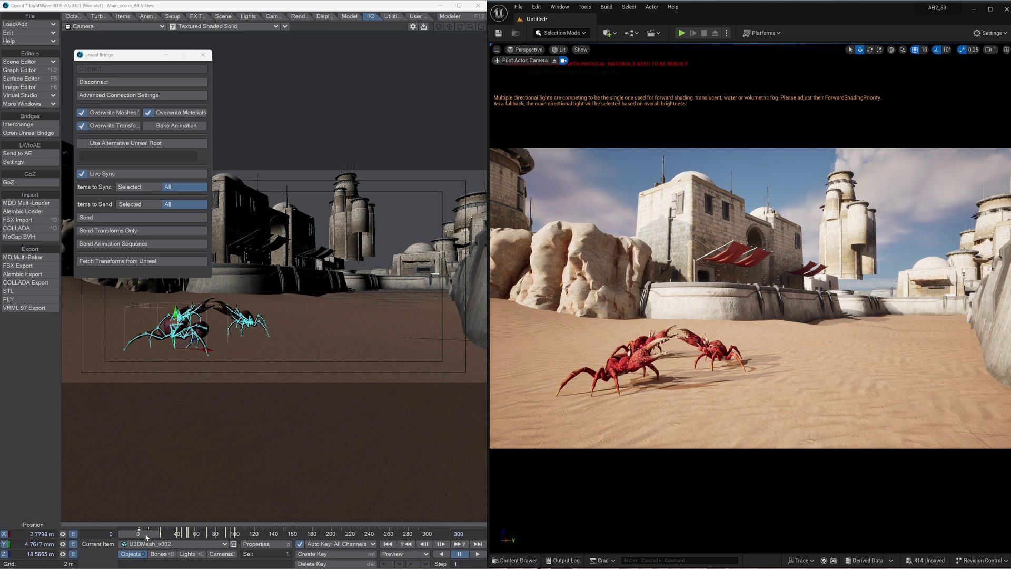
drag(147, 537, 287, 535)
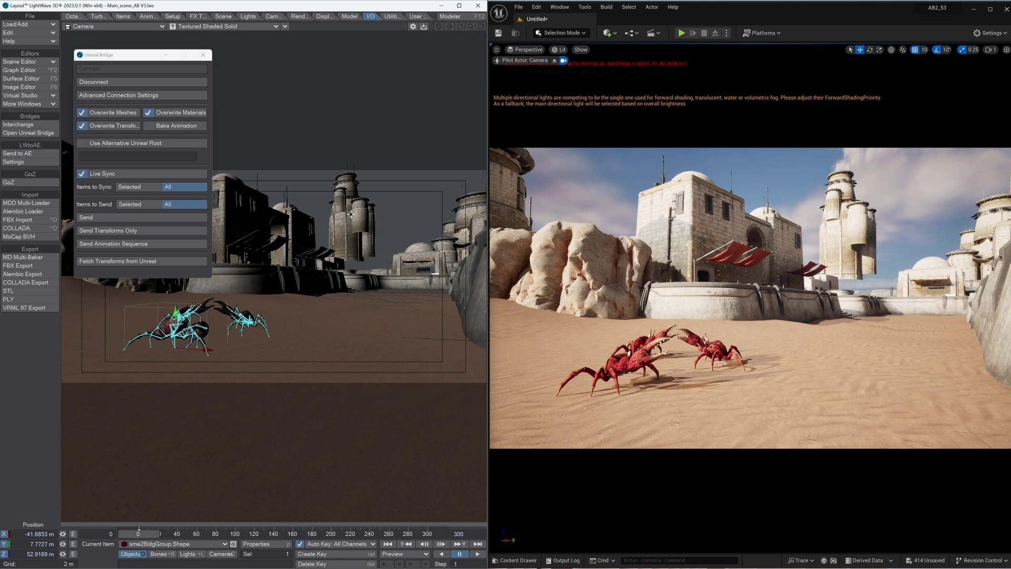
drag(350, 210, 350, 246)
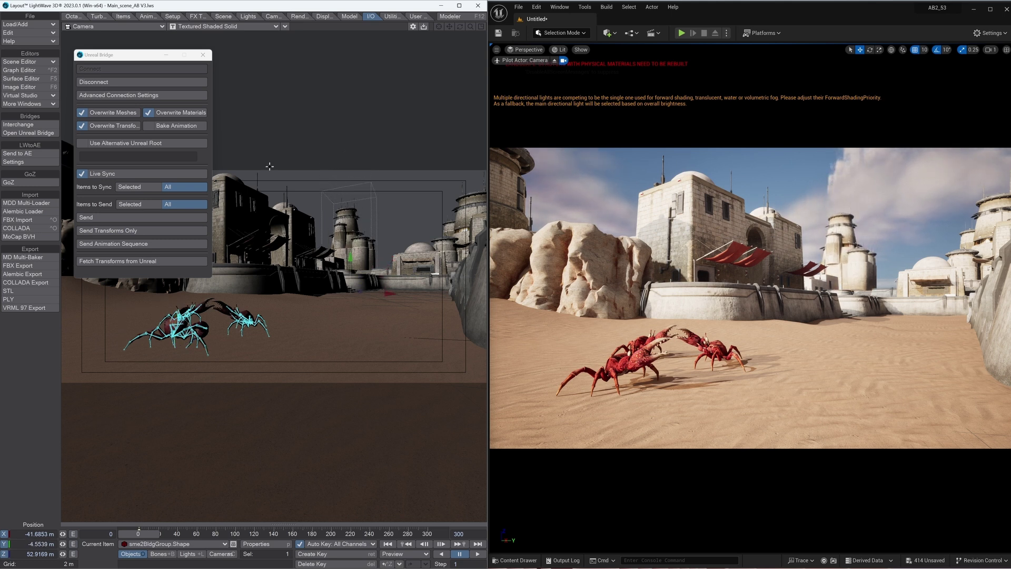
Scale the building group up to 1.48 with the Size tool.
click(146, 18)
click(21, 216)
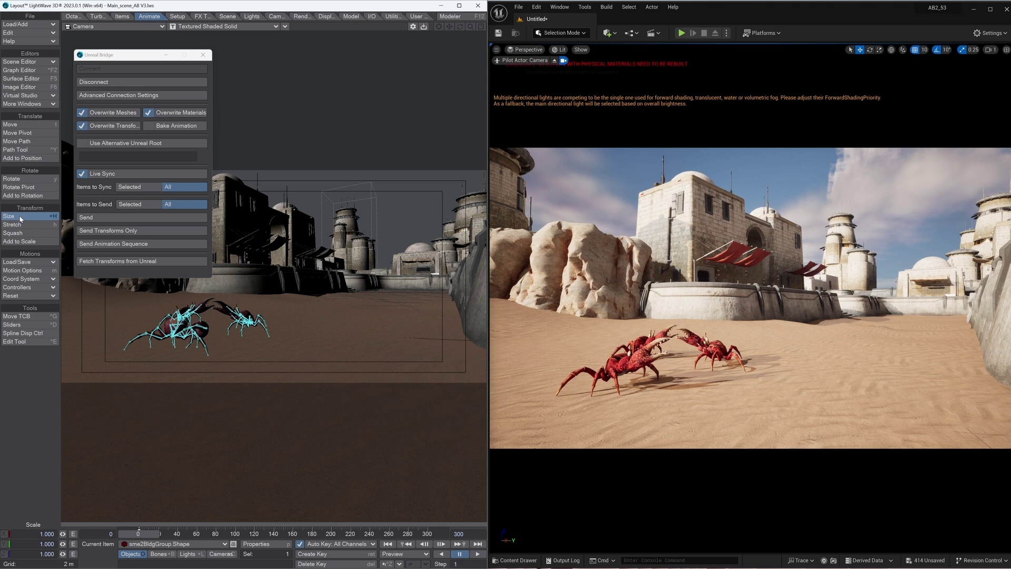
drag(174, 240, 205, 241)
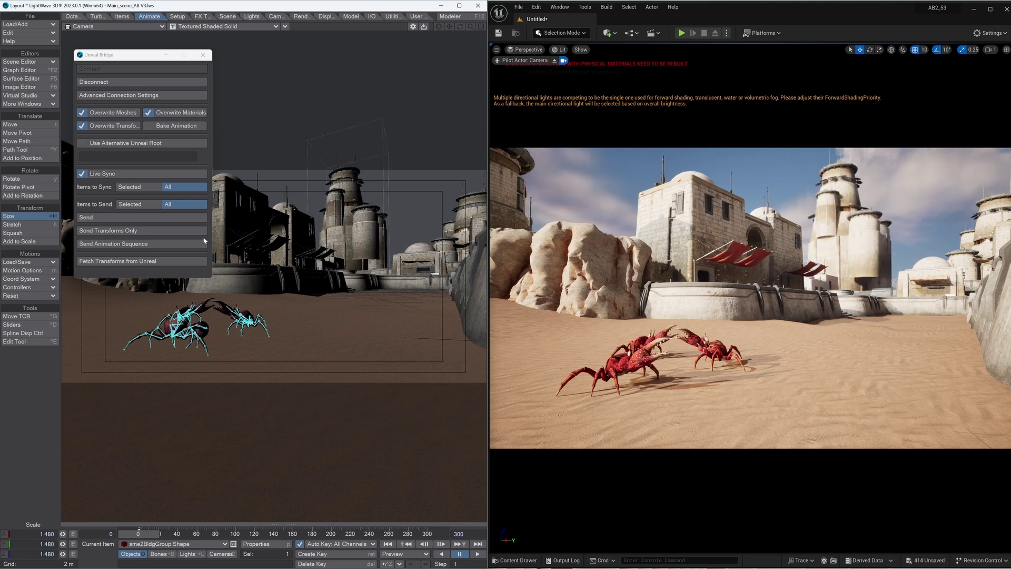
Reposition the building group along X, Y and Z, and ease Unreal's view toward the crabs.
click(10, 127)
drag(348, 243, 341, 255)
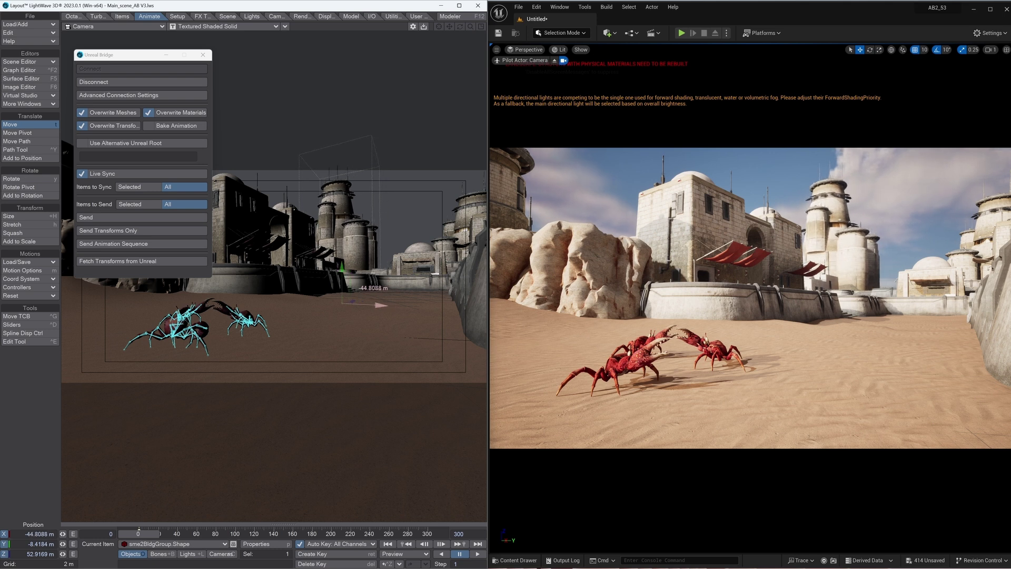
drag(353, 301, 356, 300)
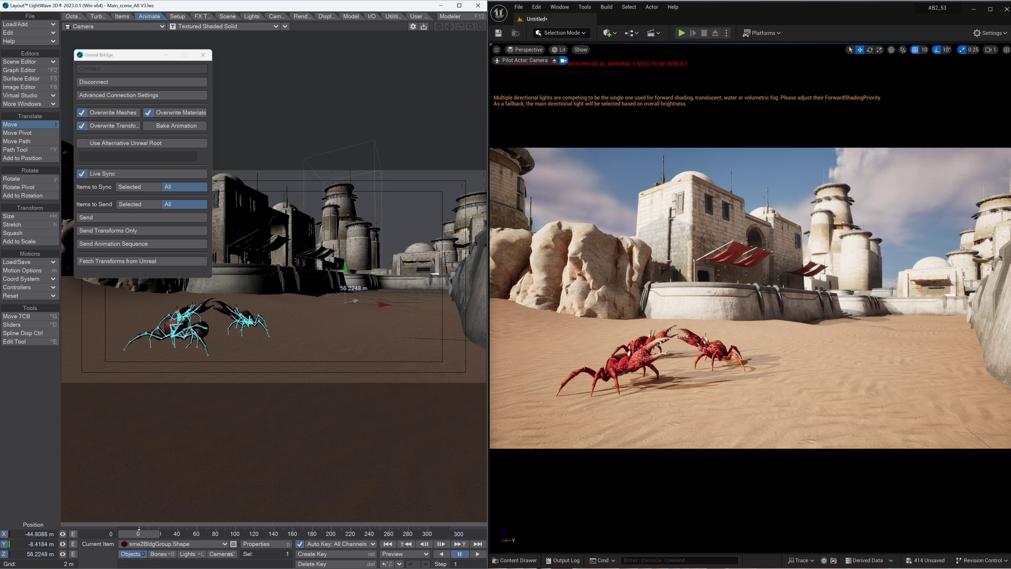
right_drag(356, 300, 356, 299)
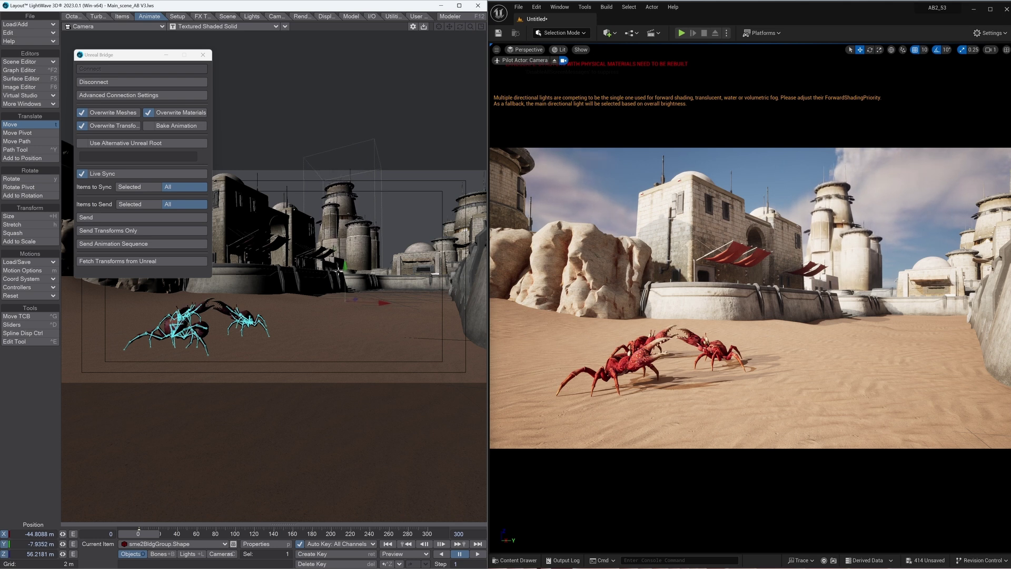
drag(355, 299, 355, 299)
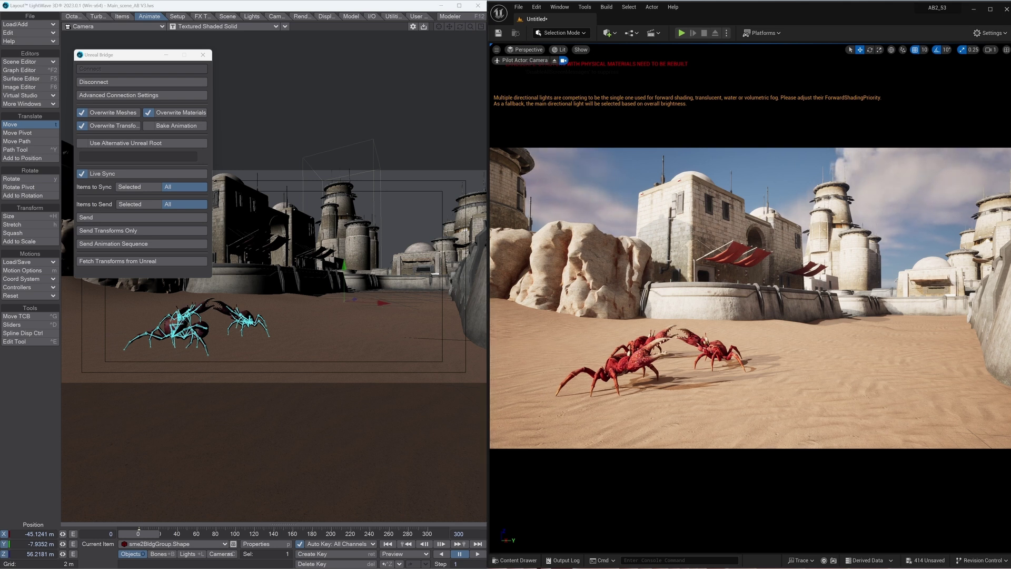
drag(860, 332, 849, 325)
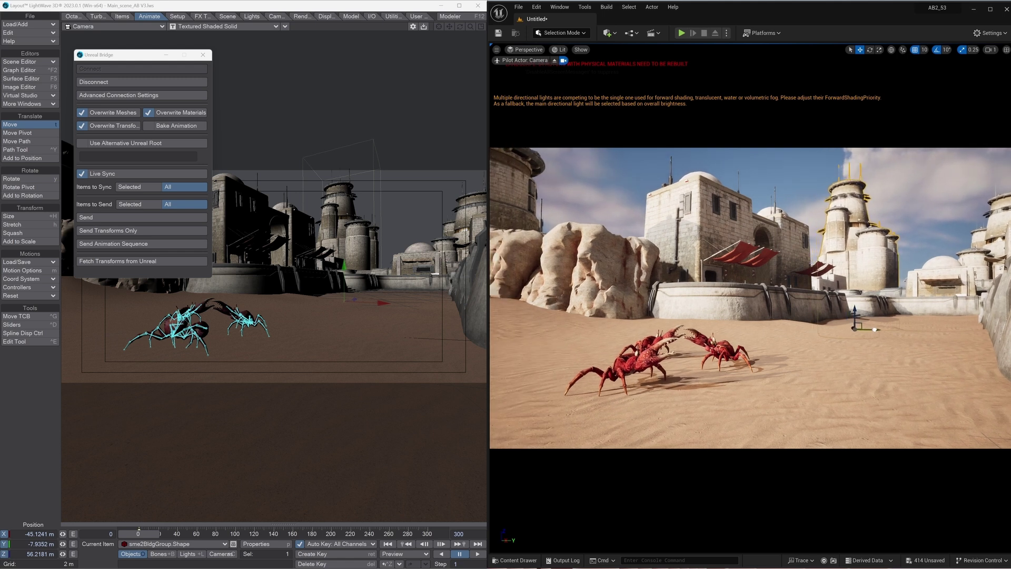
Fetch the camera transforms from Unreal, nudge the building group along X, and sync only selected items.
click(118, 262)
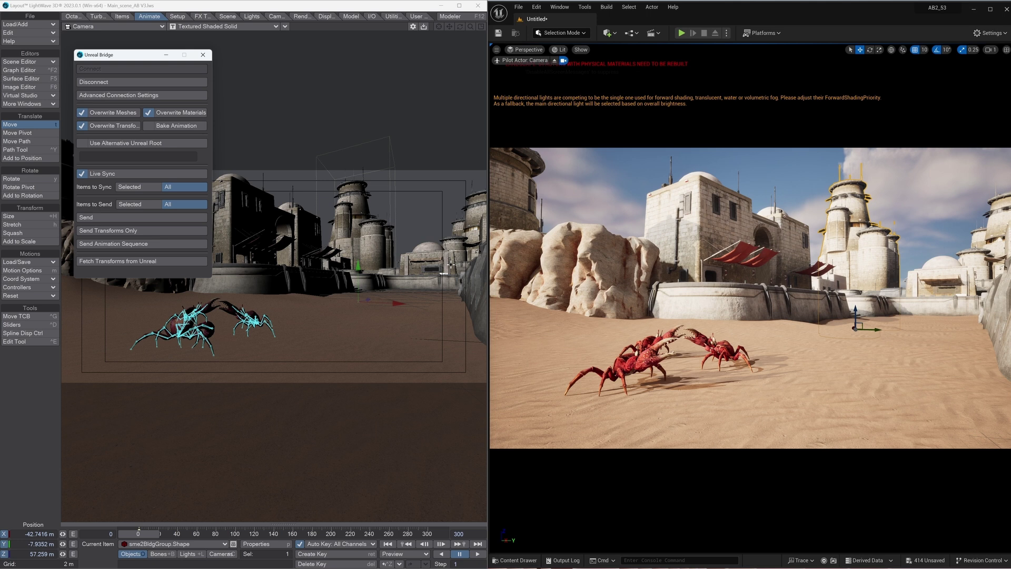
drag(397, 303, 395, 302)
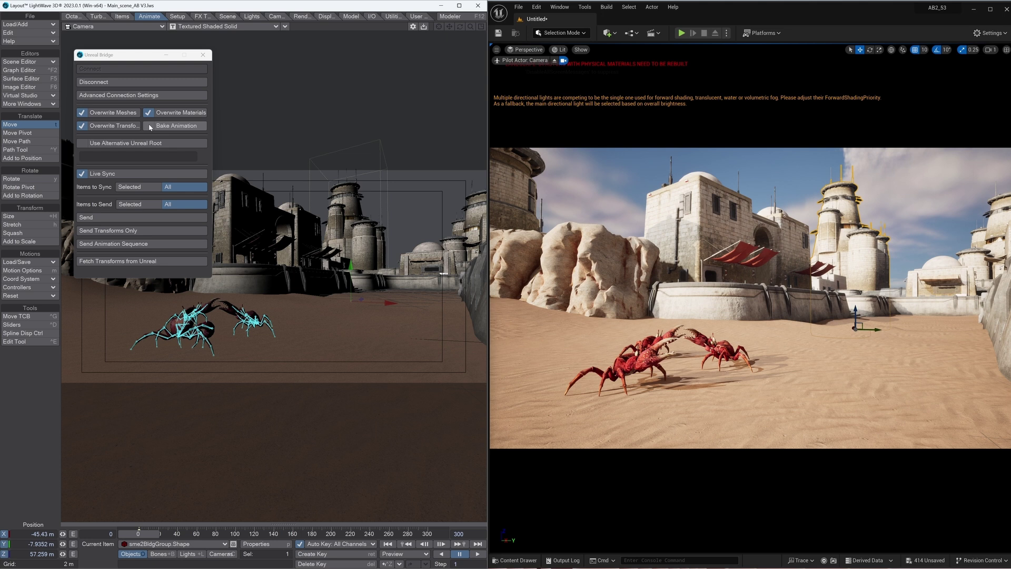
click(139, 187)
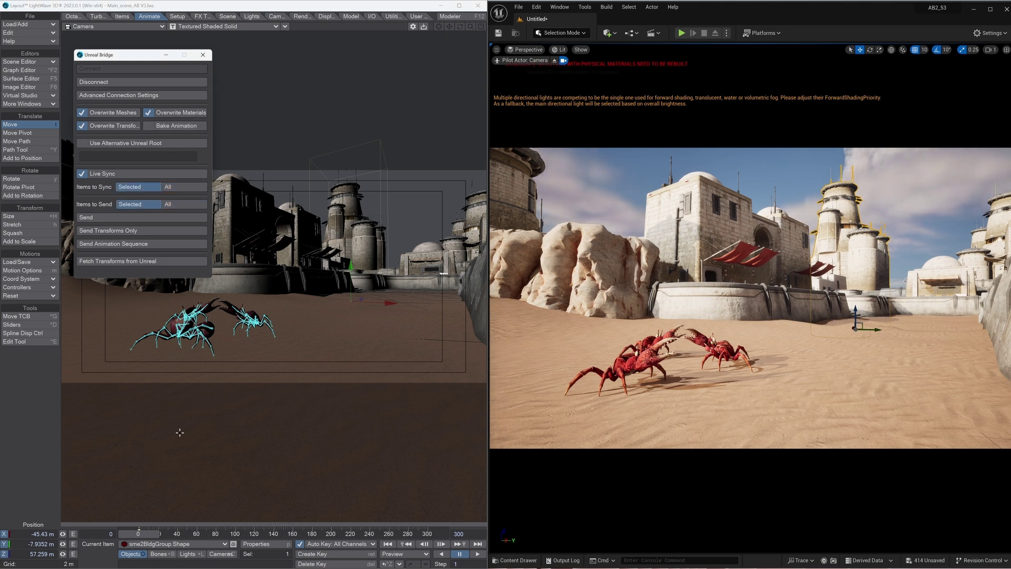
Select the crab meshes U3DMesh through U3DMesh_v002 in the Scene Editor.
click(52, 62)
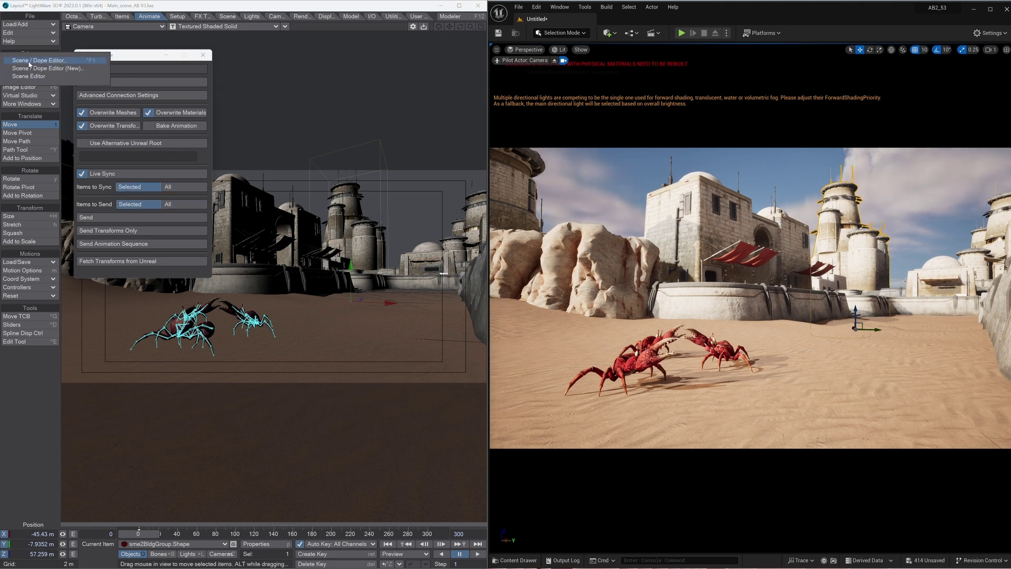
click(52, 75)
scroll(340, 501, down, 2)
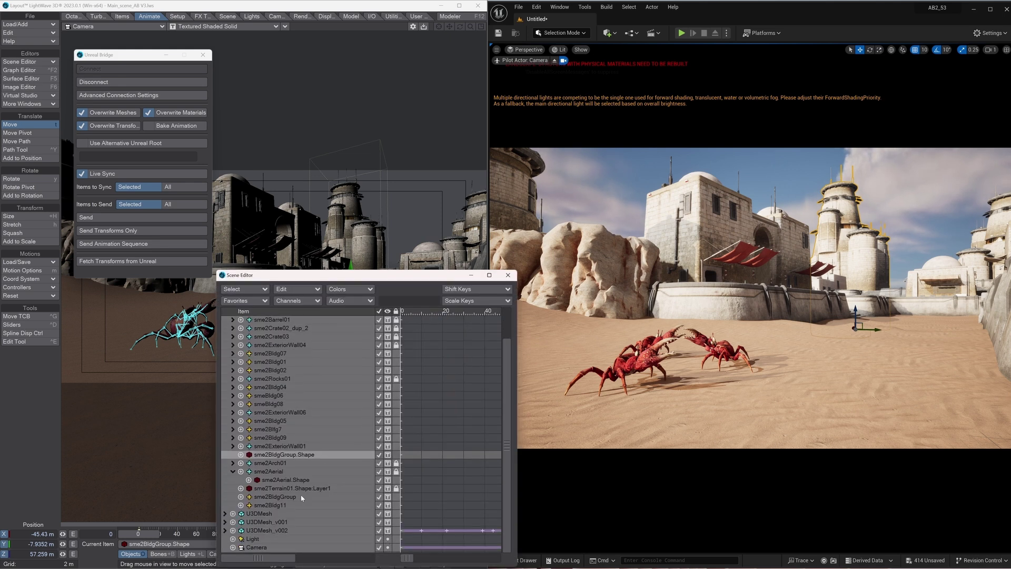
click(266, 514)
shift+click(266, 531)
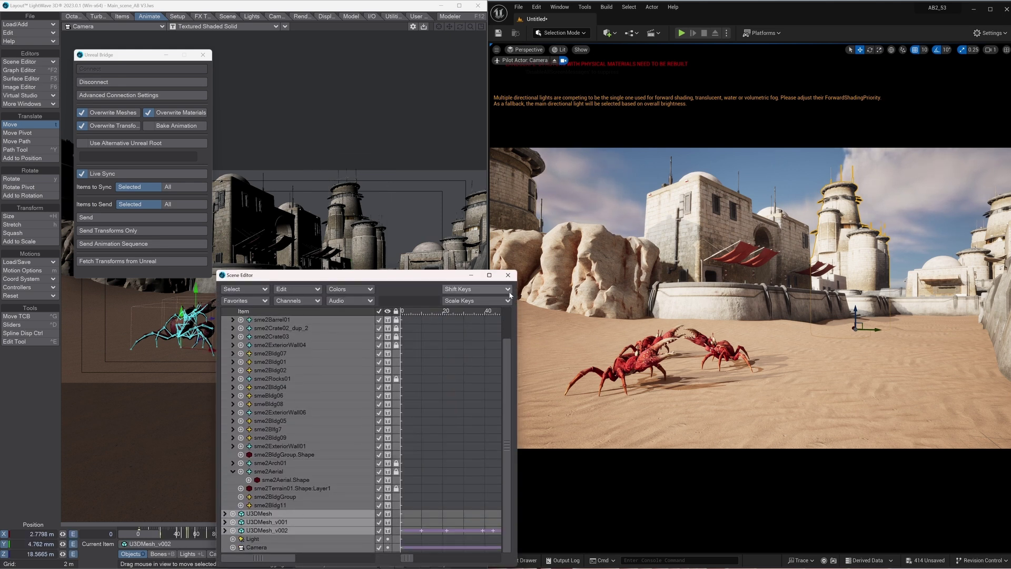
Enable Bake Animation and send the crab animation to Unreal as an animation sequence.
click(508, 275)
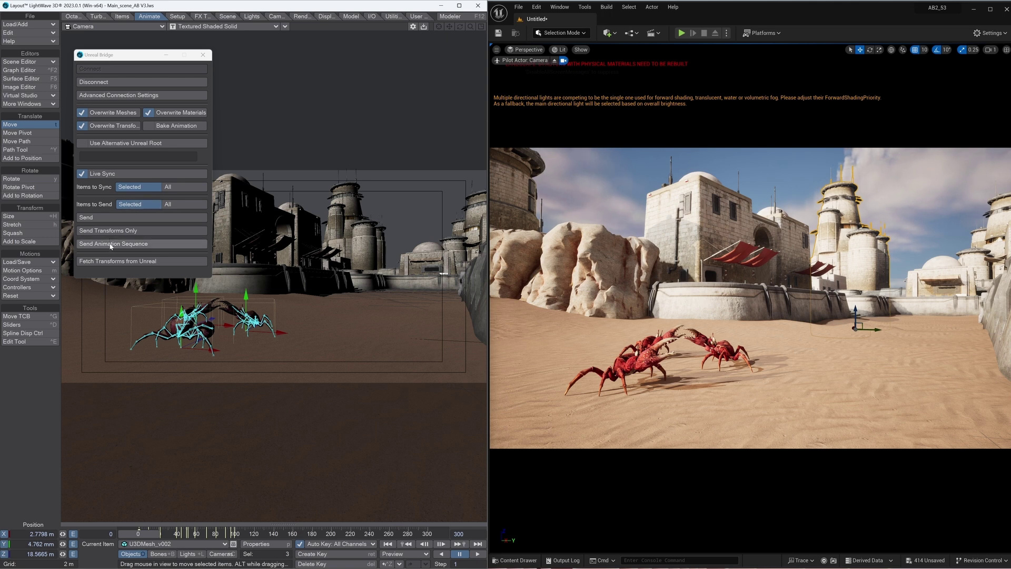
click(150, 126)
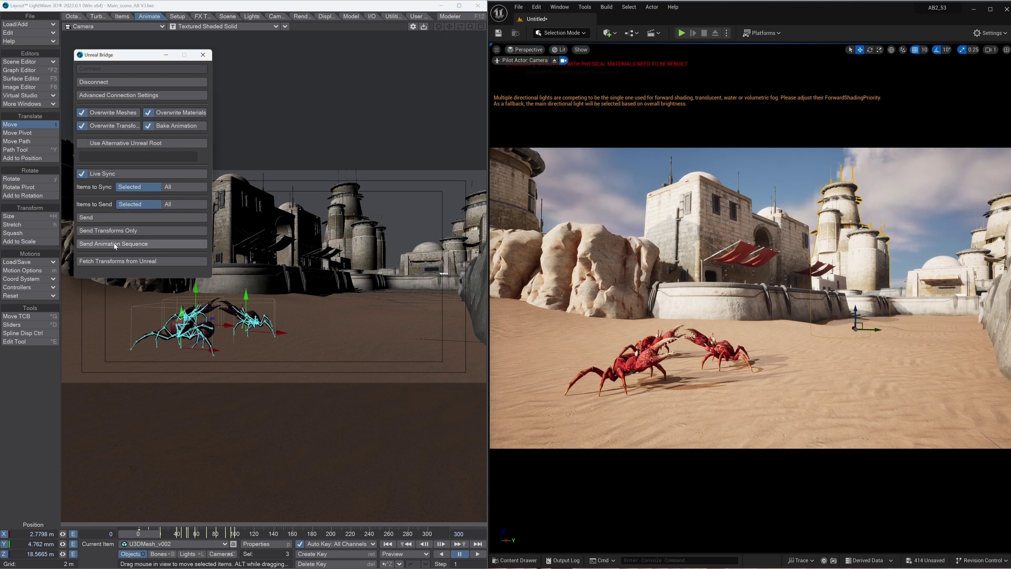
click(116, 244)
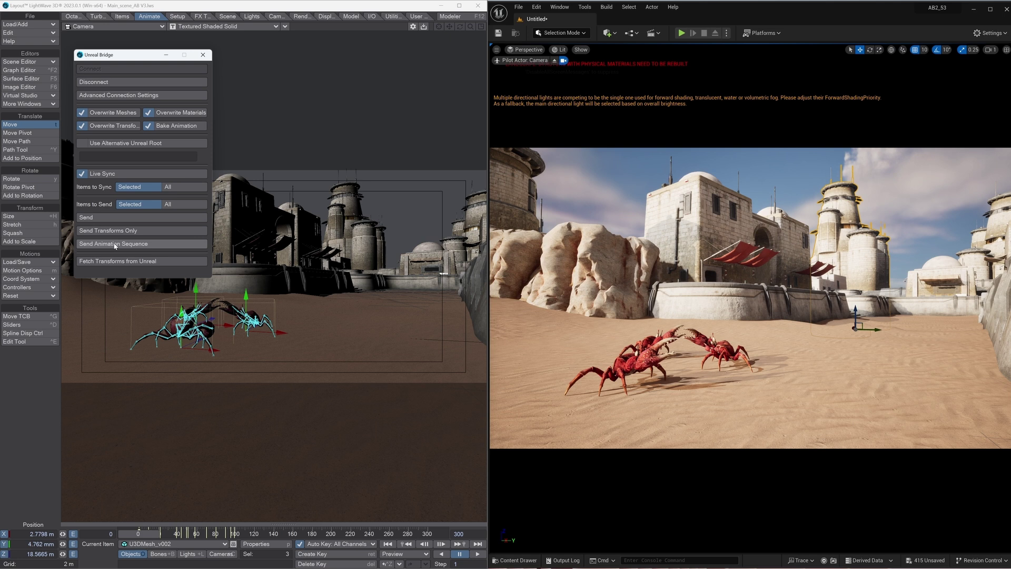
Open the LightWaveAnimation level sequence from the Content Drawer.
click(511, 561)
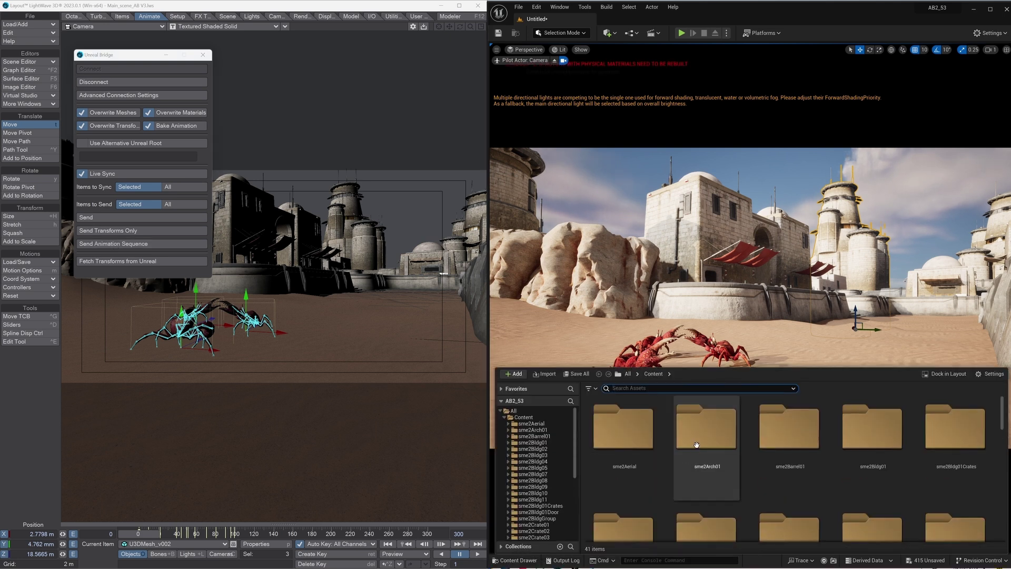
scroll(697, 466, down, 2)
scroll(697, 466, down, 6)
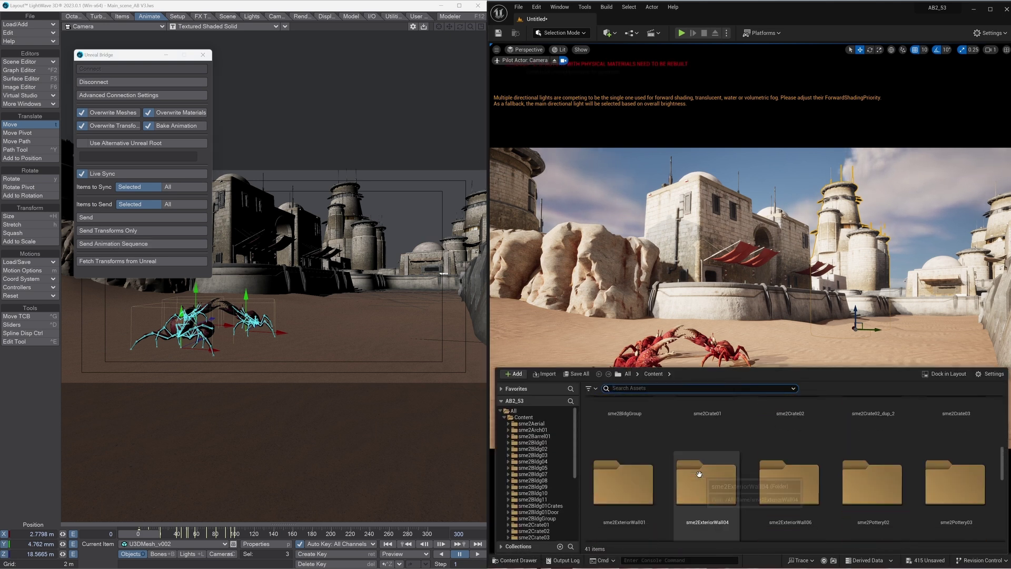
scroll(700, 476, down, 3)
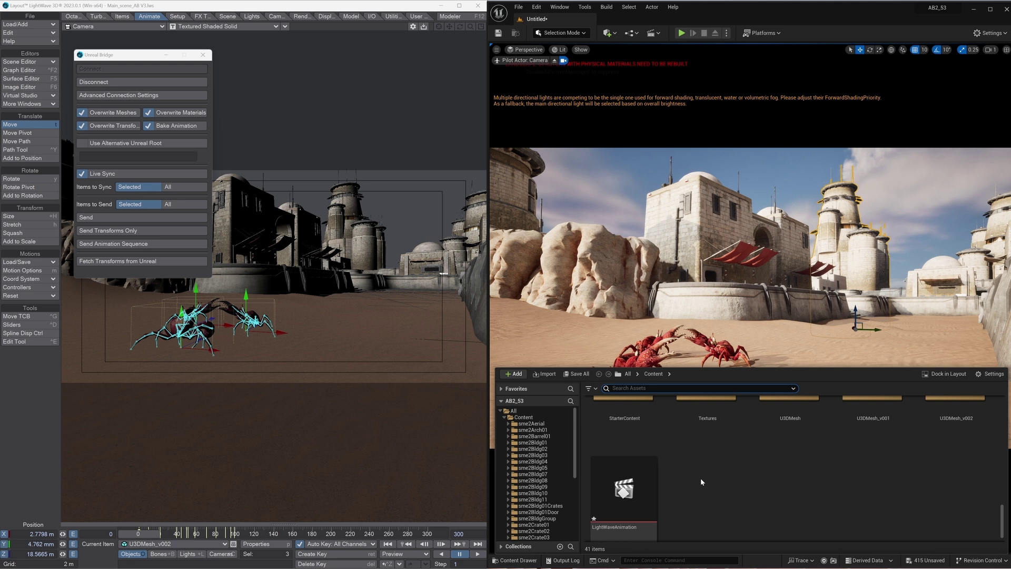
double_click(624, 466)
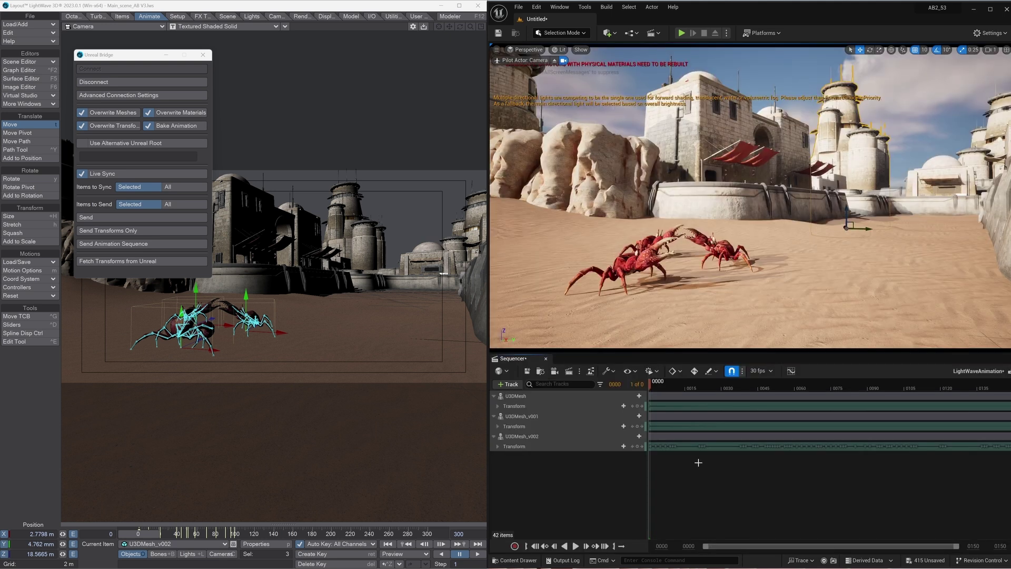
Give U3DMesh, U3DMesh_v001 and U3DMesh_v002 animation tracks with their matching _Anim assets.
click(639, 396)
mouse_move(669, 417)
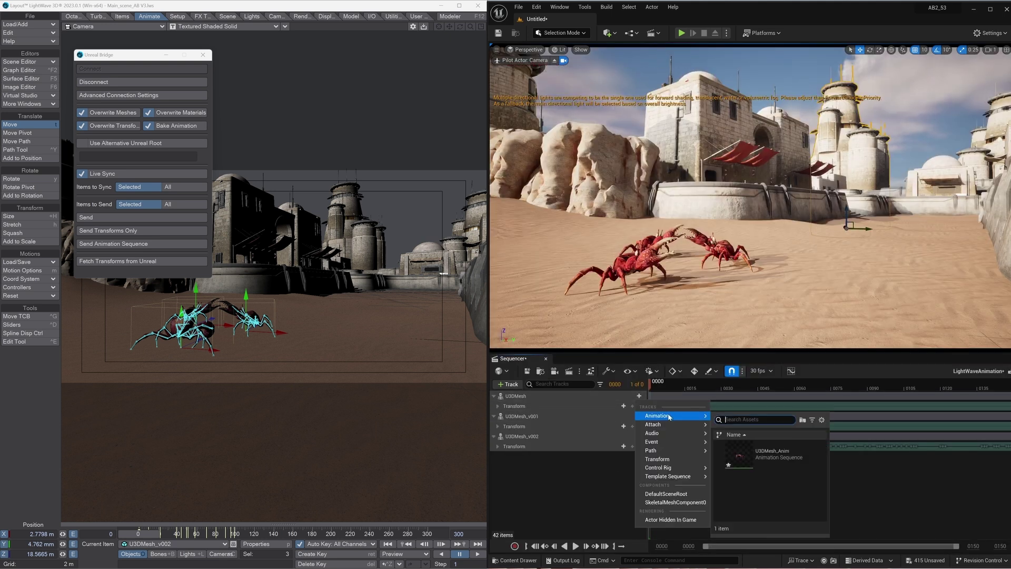
click(769, 454)
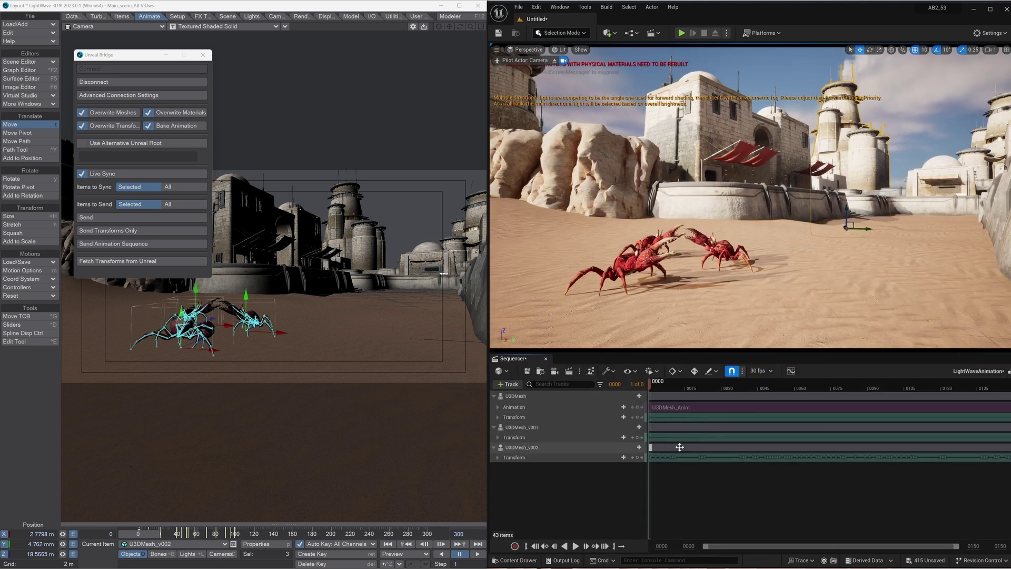
click(639, 428)
mouse_move(669, 447)
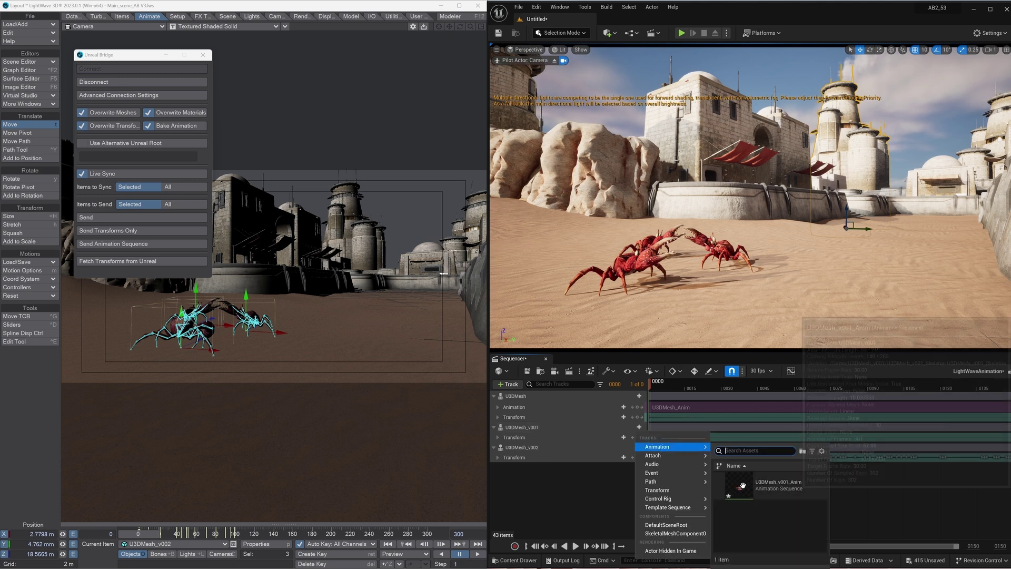
click(743, 485)
click(639, 459)
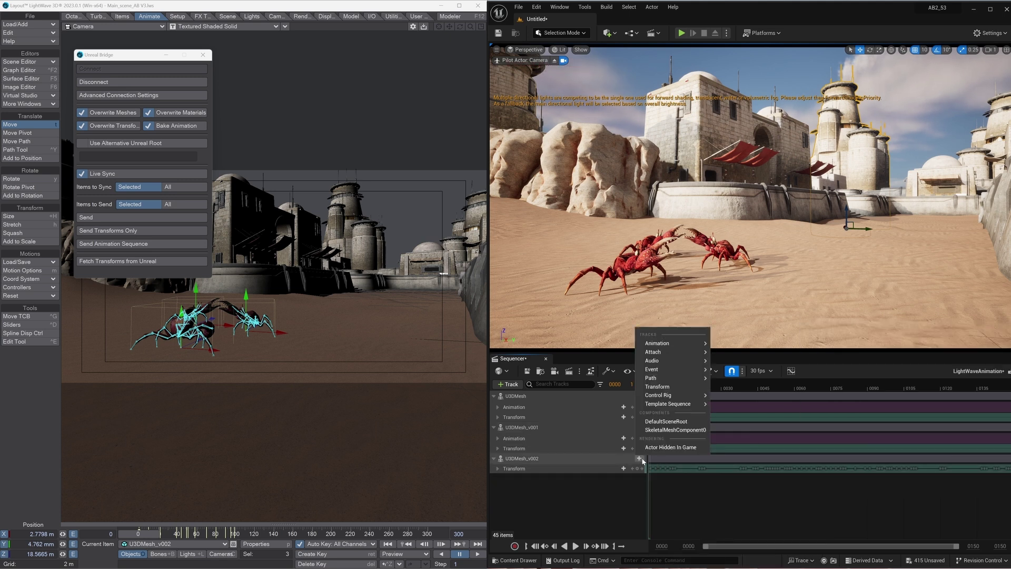
mouse_move(658, 343)
click(742, 389)
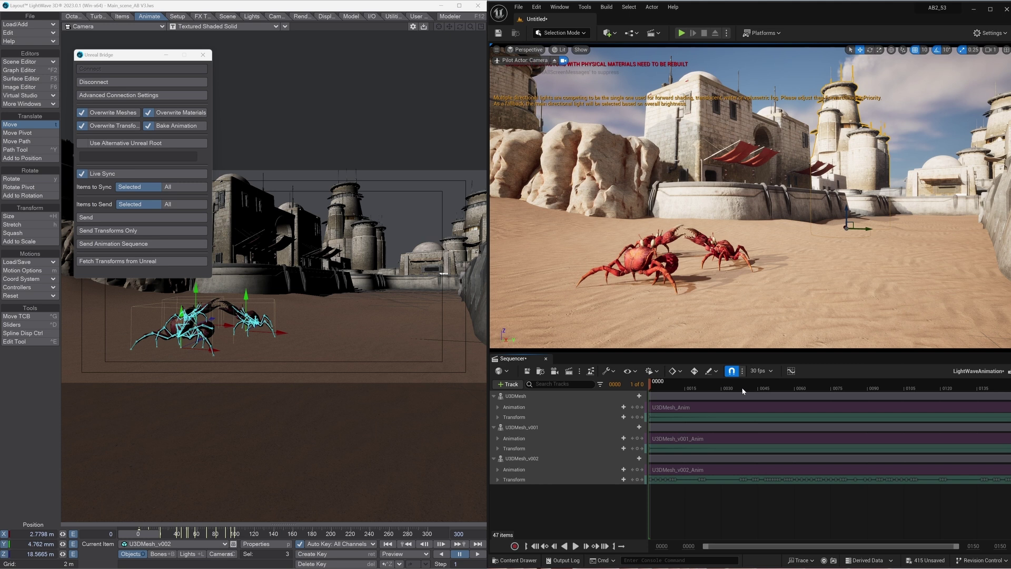
Play the sequence to preview the crabs, then make LightWave's camera the current item.
click(576, 547)
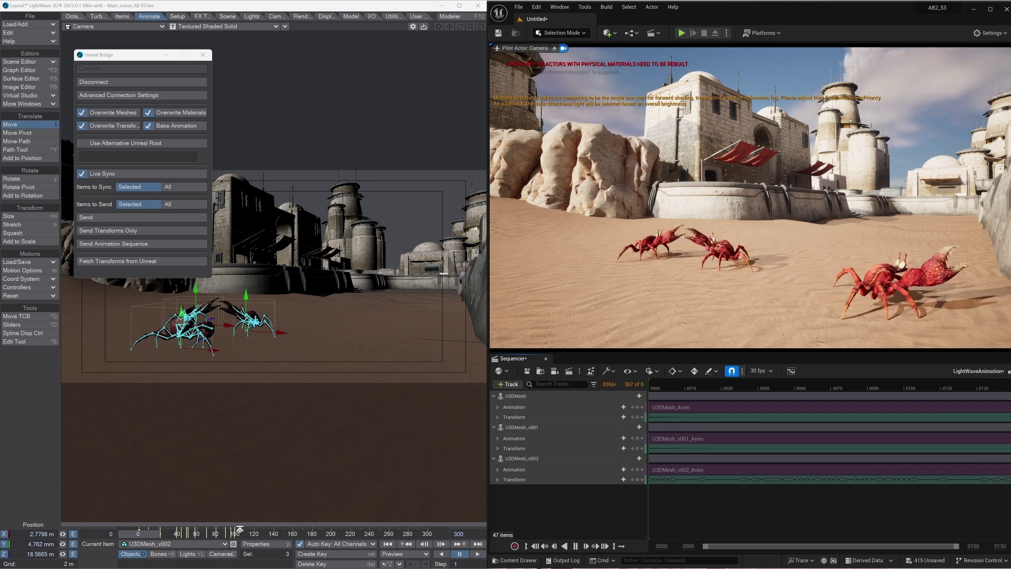
key(shift+c)
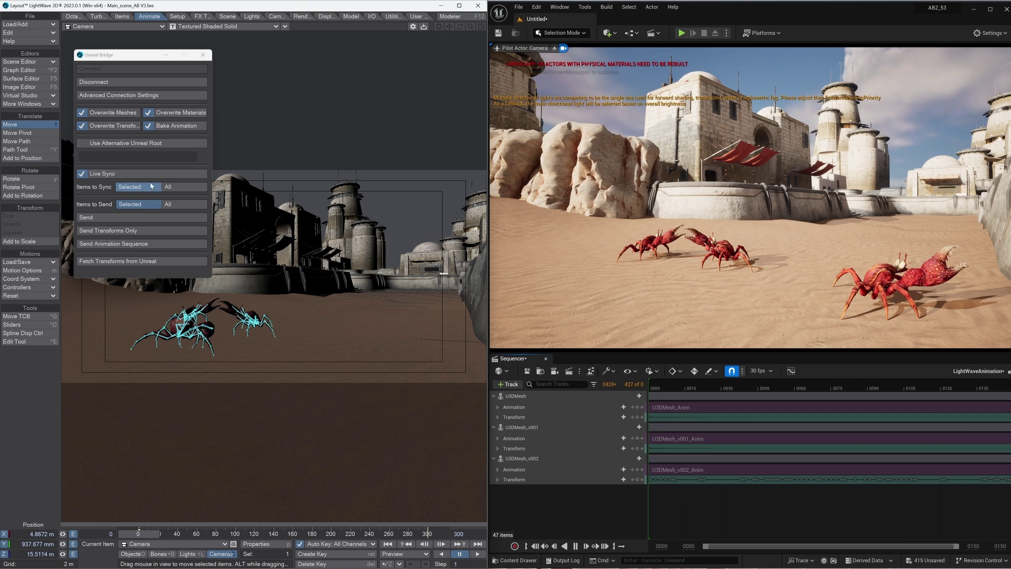
Turn off Bake Animation, then move and rotate the camera to reframe the crabs.
click(187, 126)
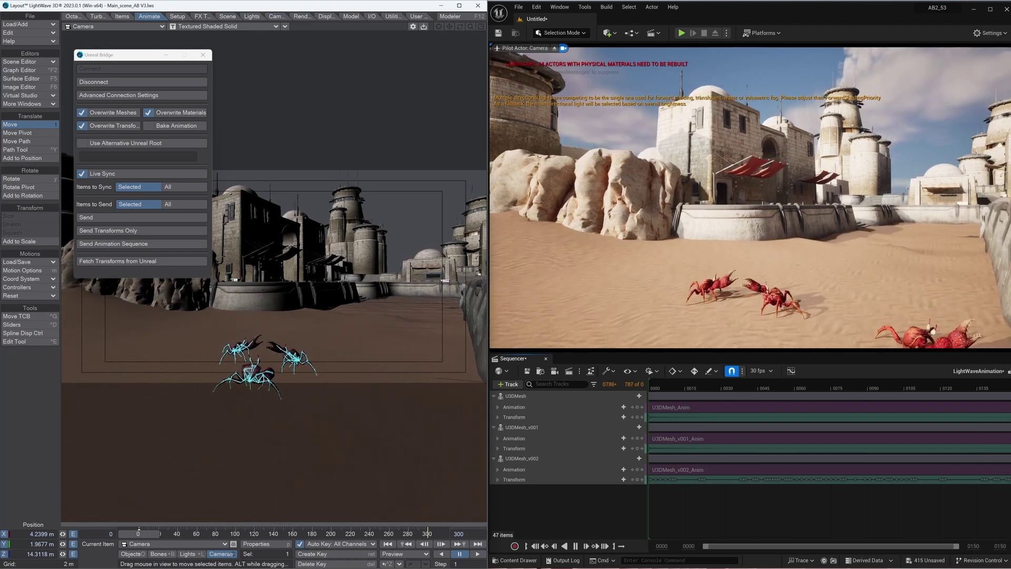
click(47, 179)
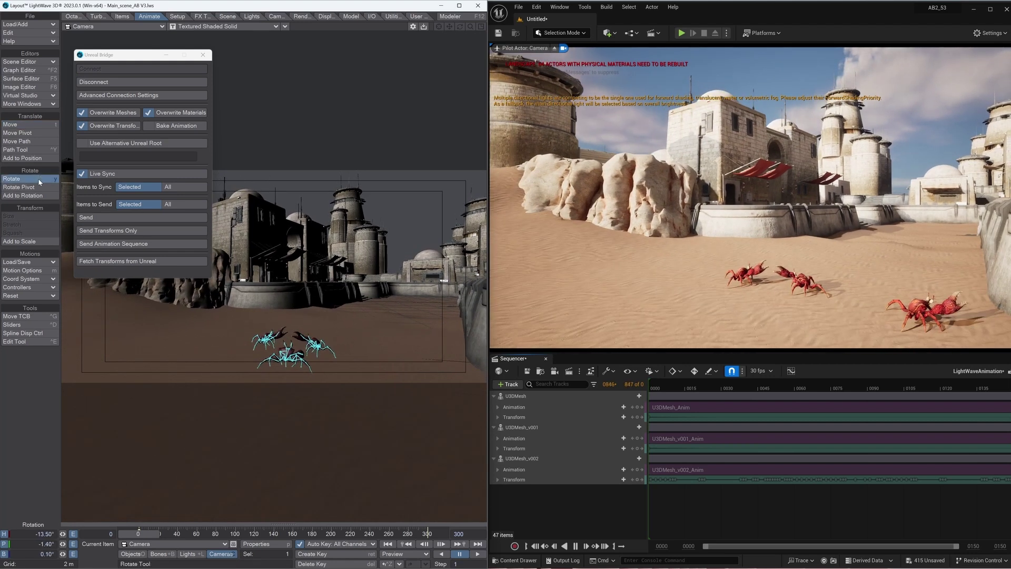
drag(153, 59, 88, 399)
drag(240, 192, 106, 243)
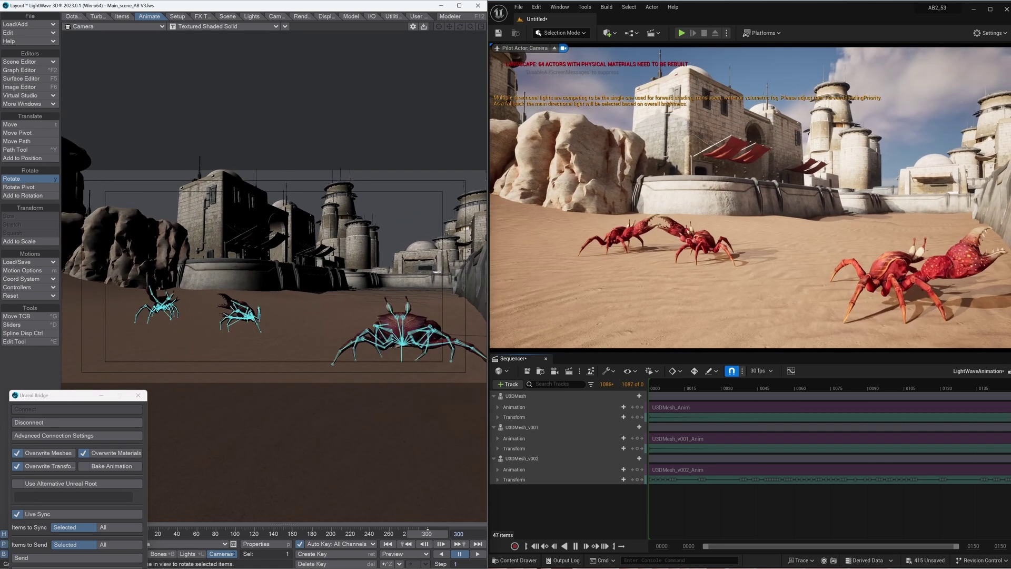
click(19, 124)
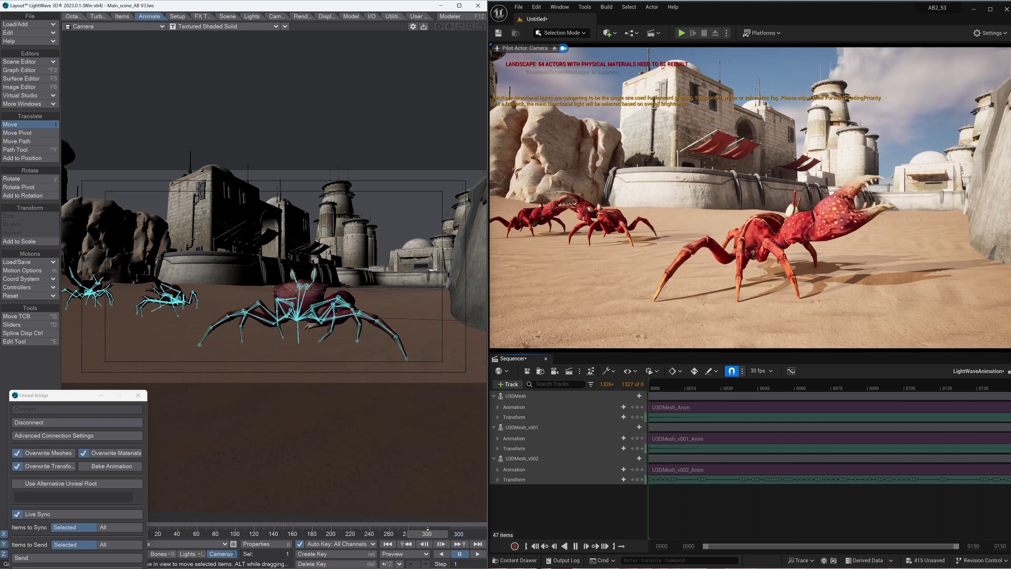
click(13, 179)
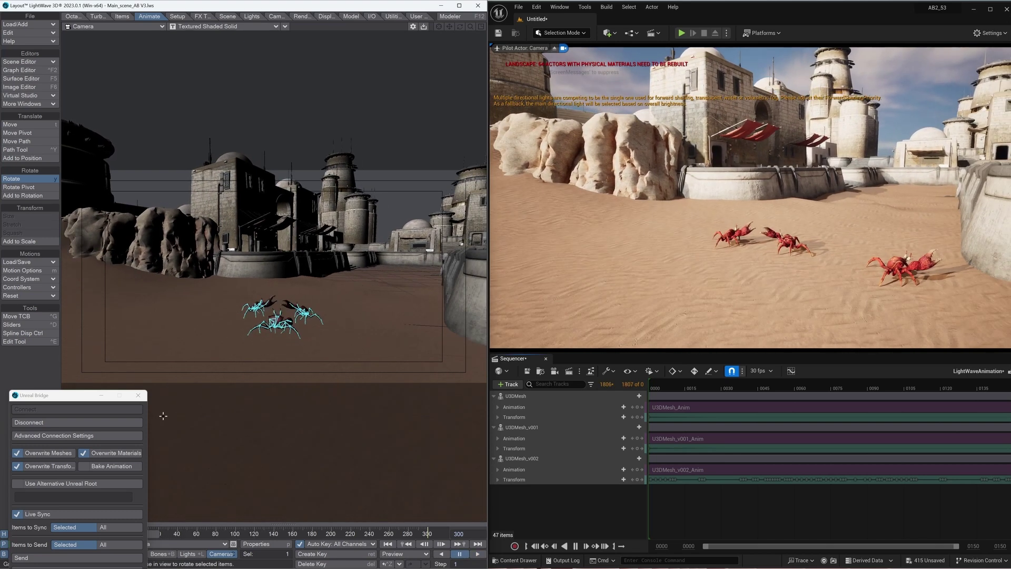
drag(88, 398, 143, 236)
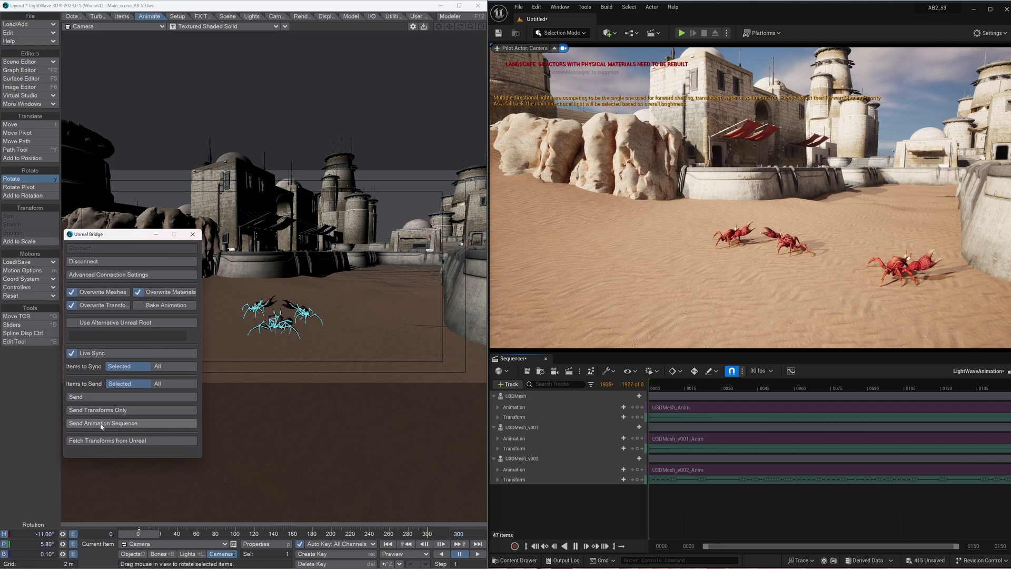
Close the Unreal Bridge panel and play the sequence from its first frame with the new camera.
click(193, 235)
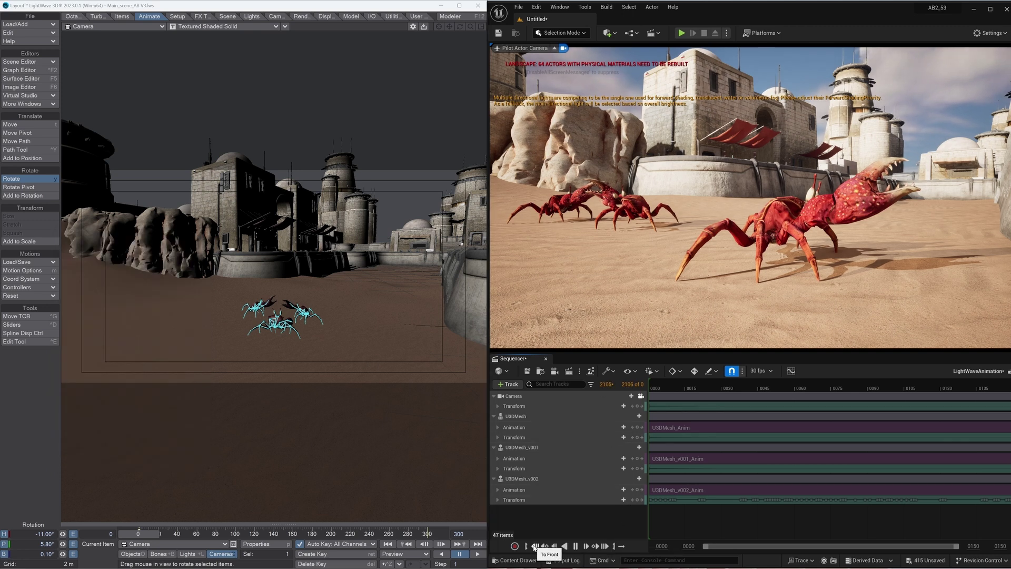
click(535, 546)
click(575, 547)
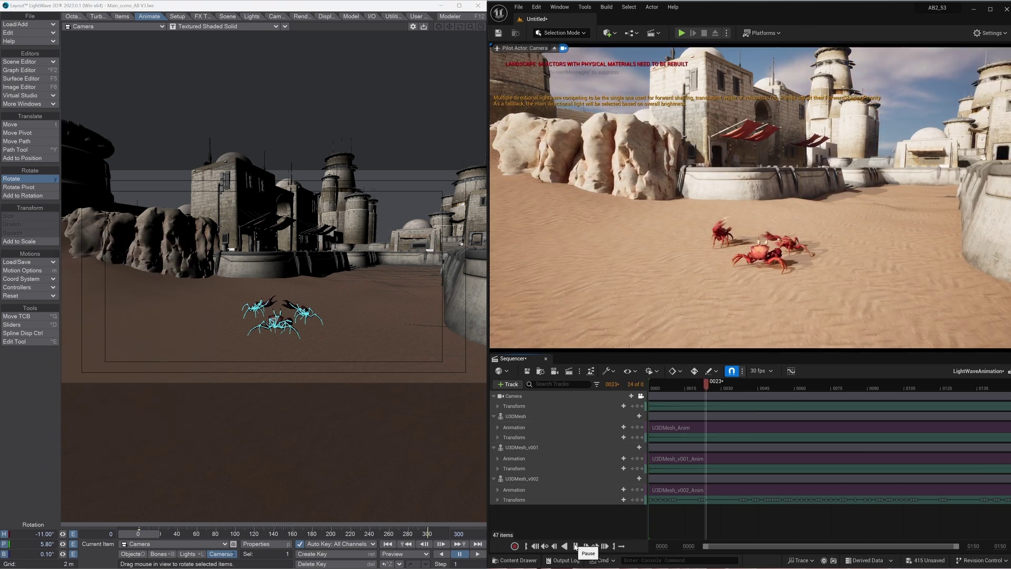